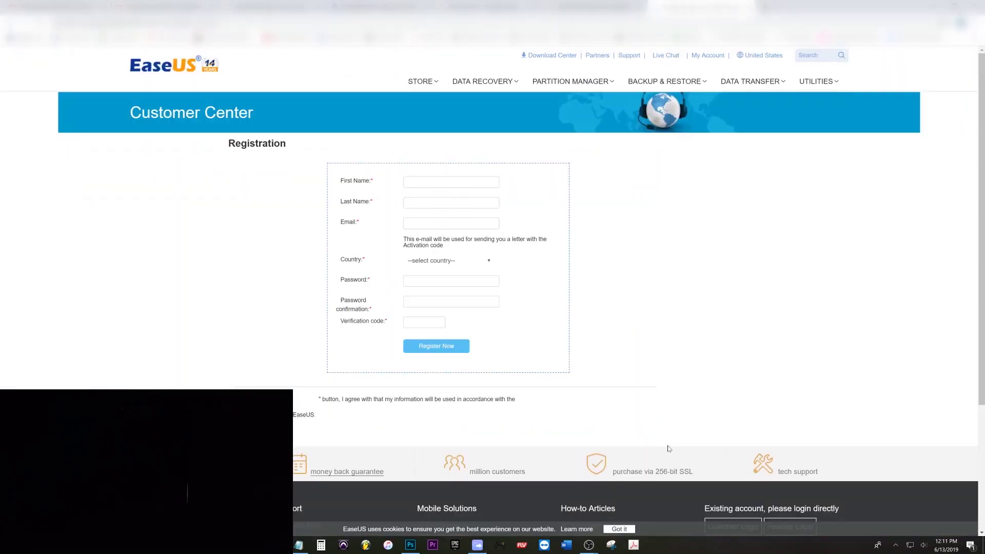
Fill the EaseUS registration form with the saved name details and the account e-mail, then submit it
click(450, 182)
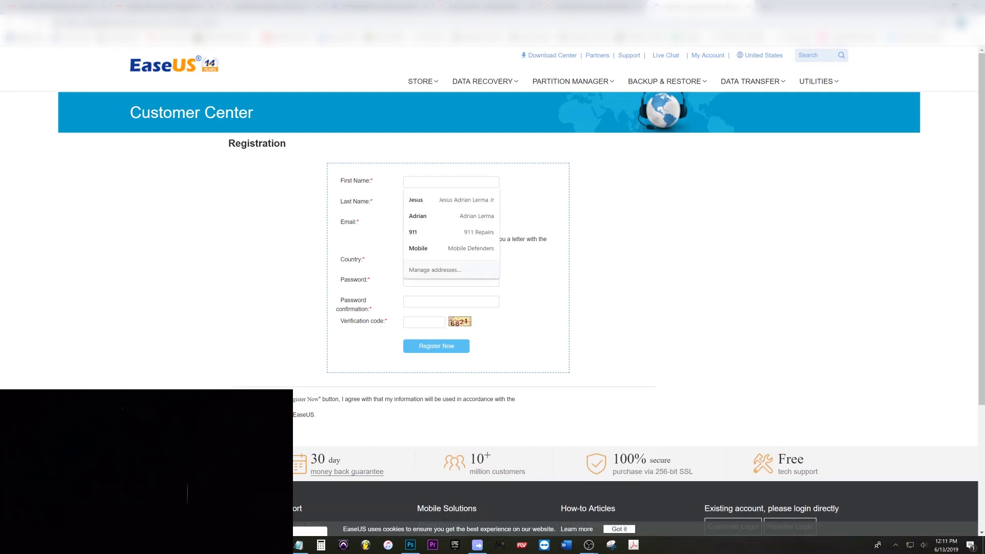
key(Down)
key(Return)
key(Tab)
key(Tab)
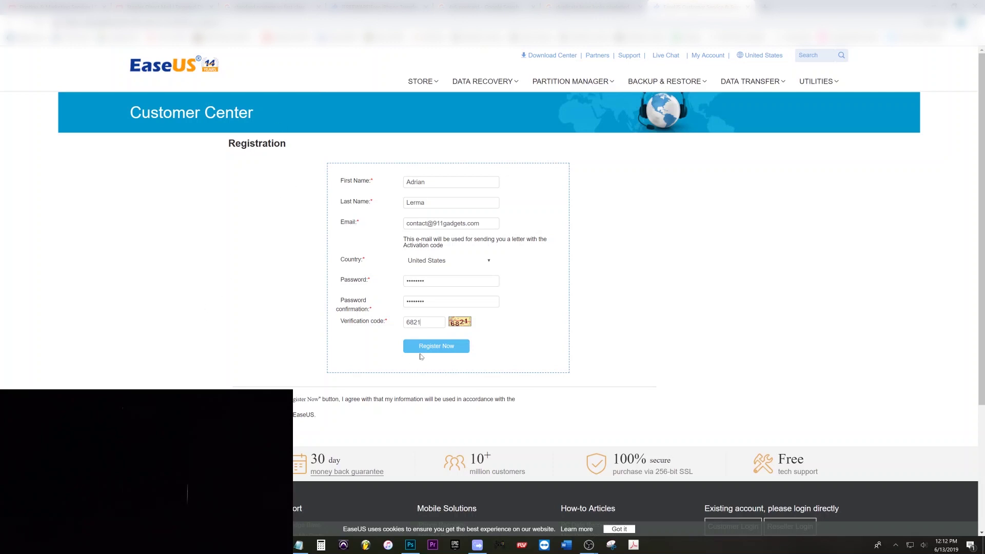
click(442, 351)
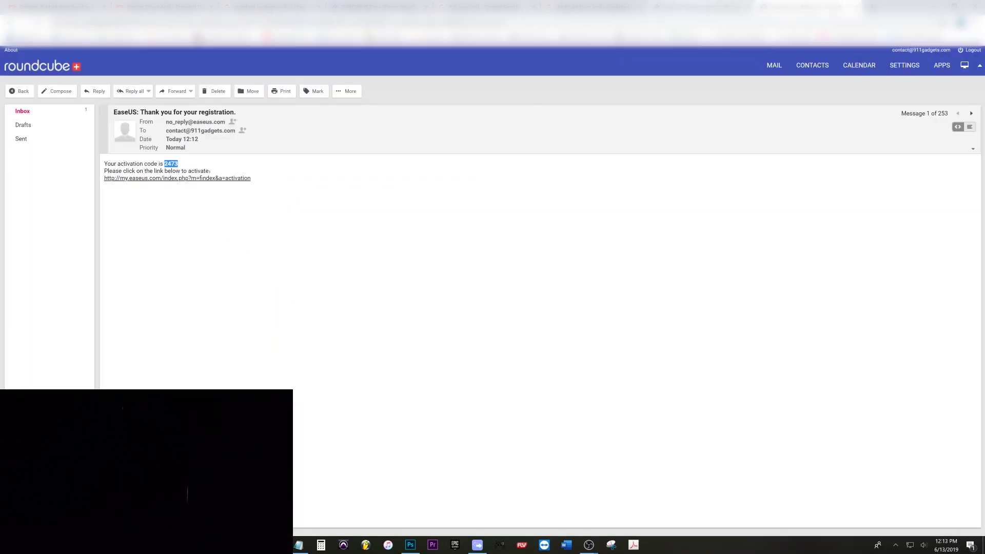
Back on the activation page, paste the copied activation code into the Activation code field
click(700, 7)
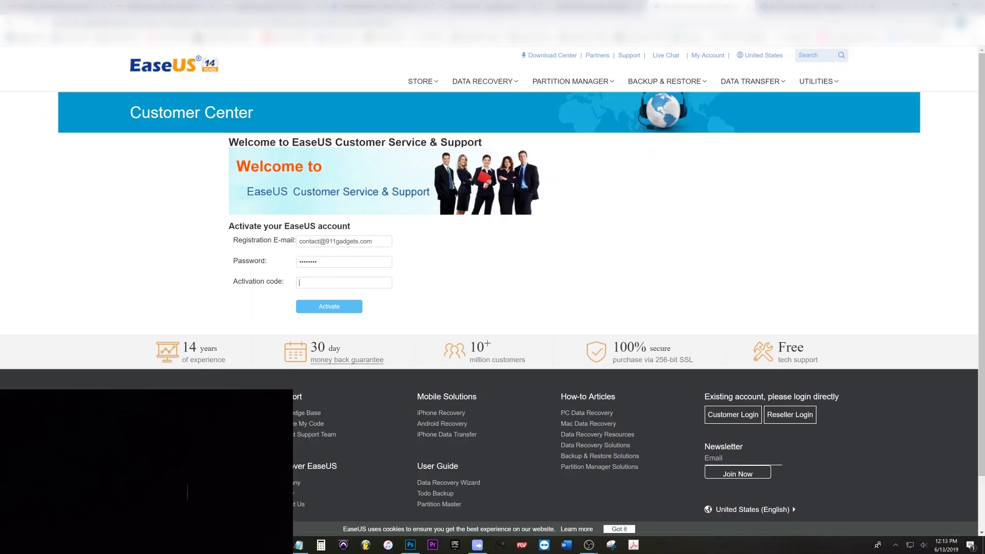
right_click(312, 285)
click(332, 355)
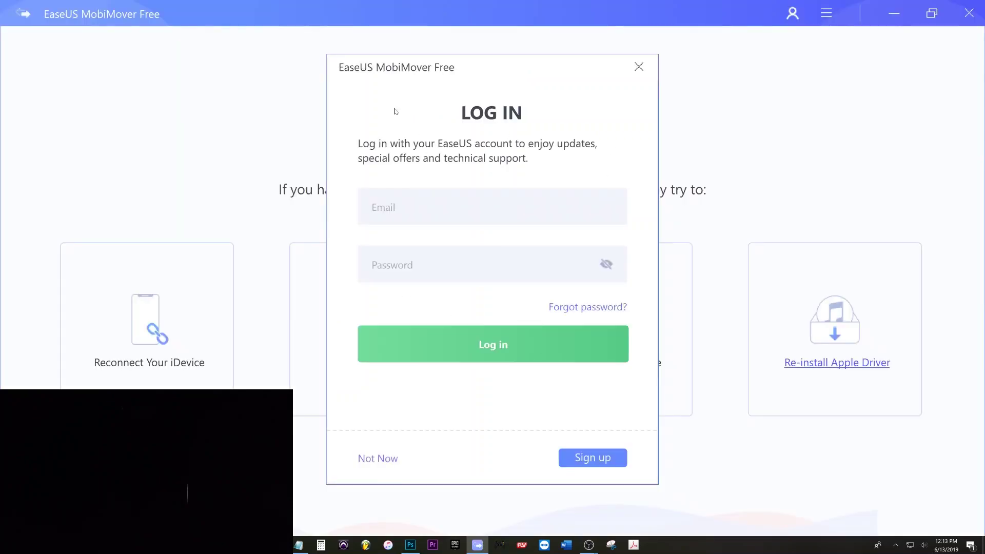
Log in to MobiMover Free with the account e-mail and password
click(390, 265)
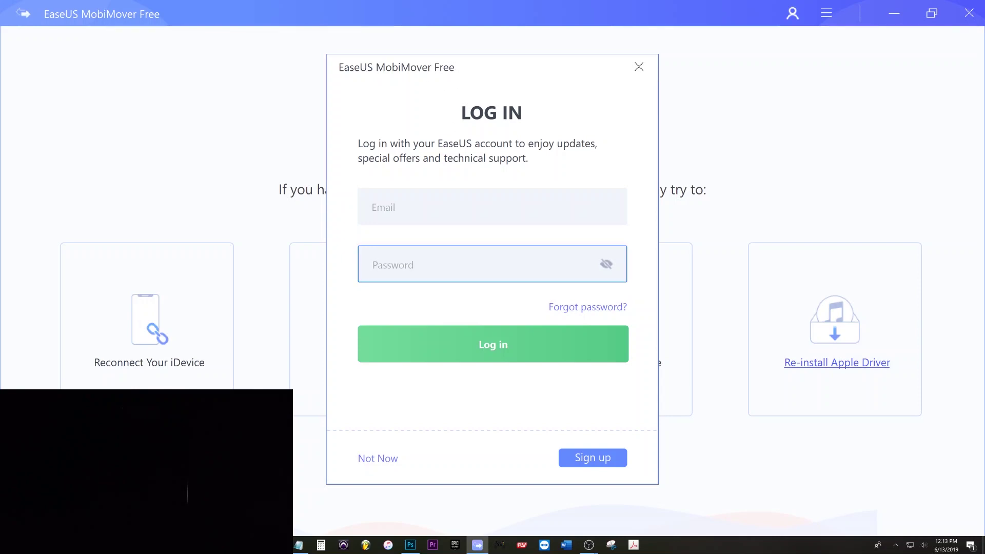
click(390, 207)
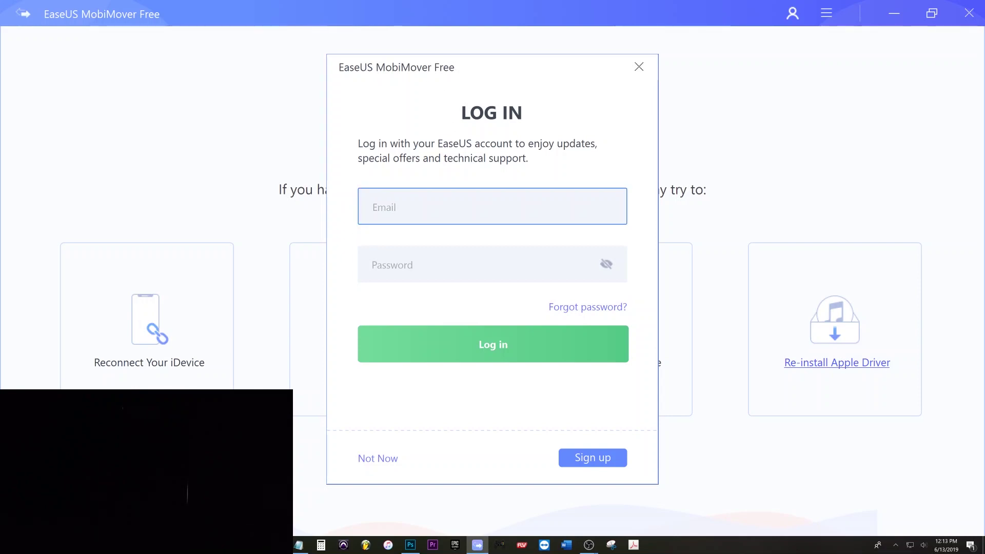
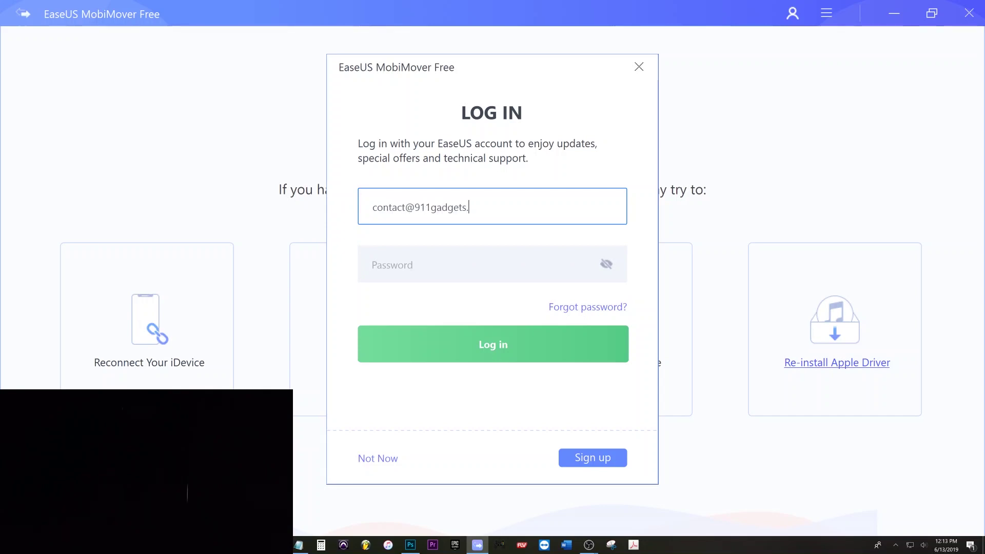
key(Tab)
text(•••)
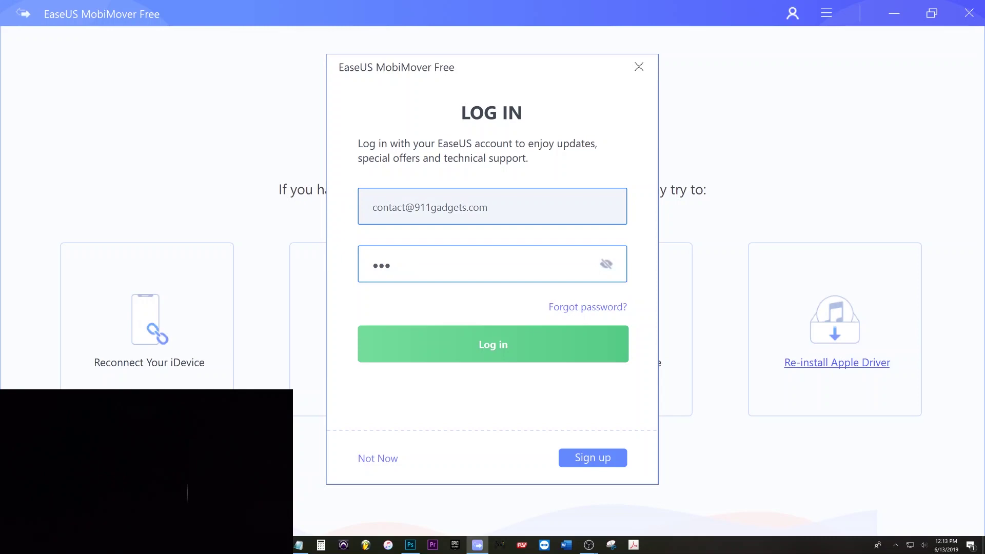
text(•••••)
click(499, 344)
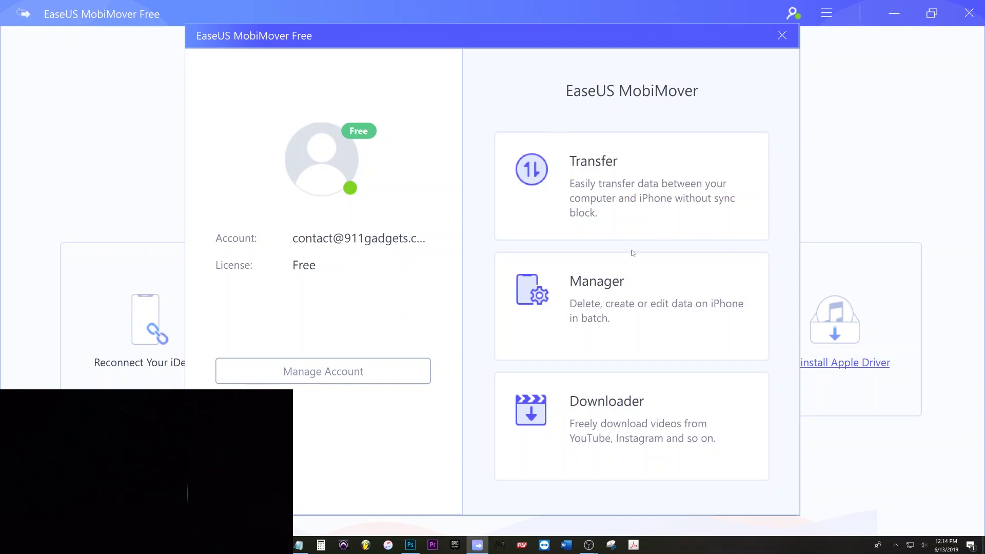
Close the account overview to return to the 1-Click Transfer screen
click(779, 37)
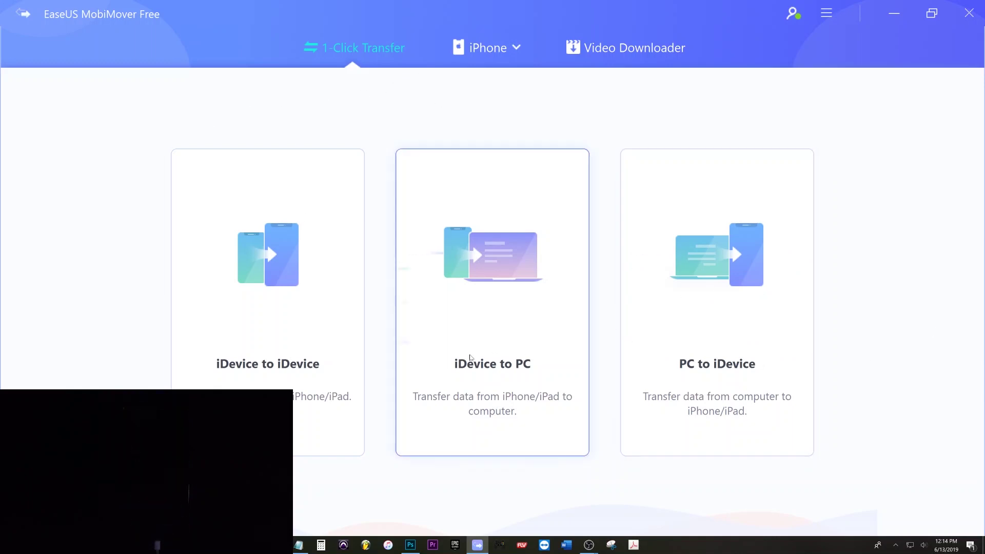
Choose iDevice to PC mode and bring up the destination folder picker
click(491, 367)
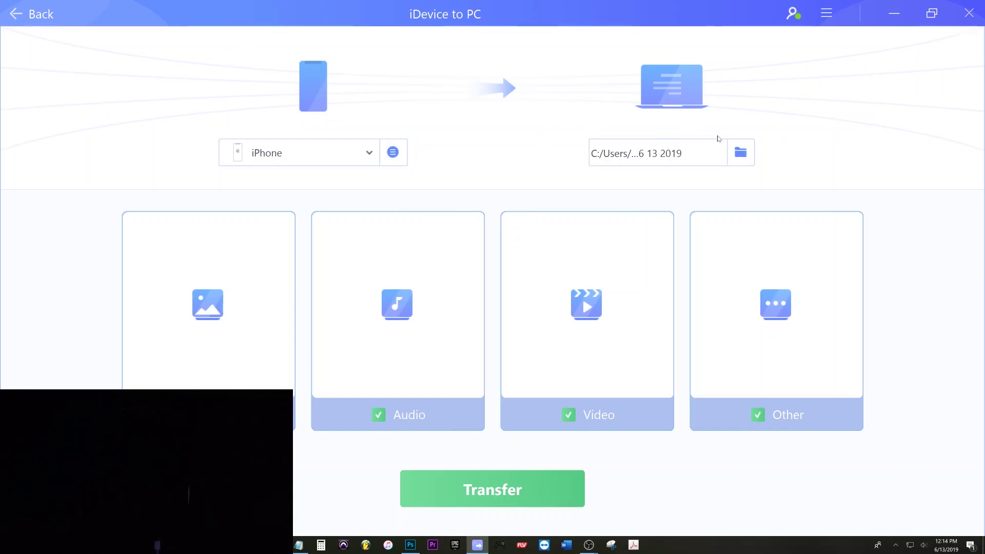
click(744, 154)
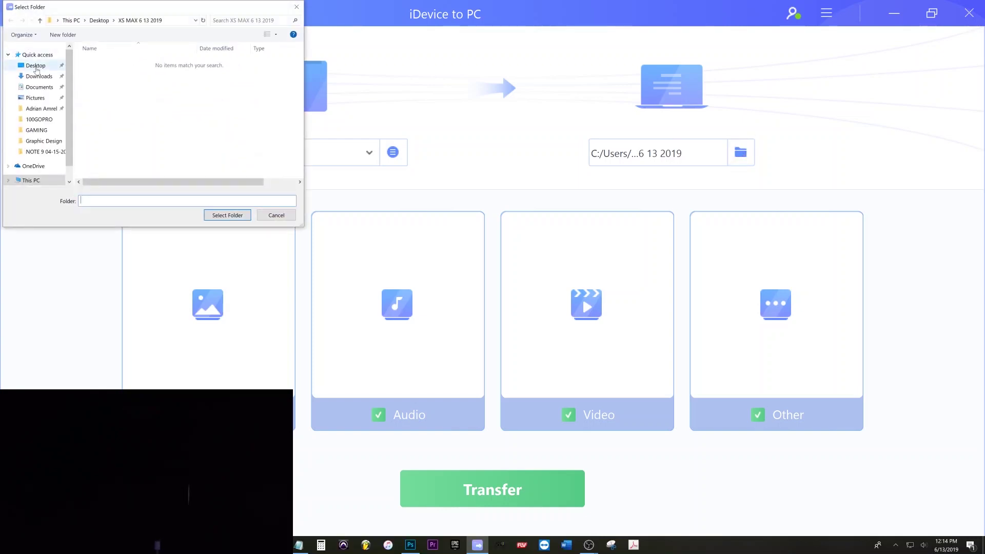
Set the transfer destination to the Desktop folder XS MAX 6 13 2019
click(36, 67)
click(128, 62)
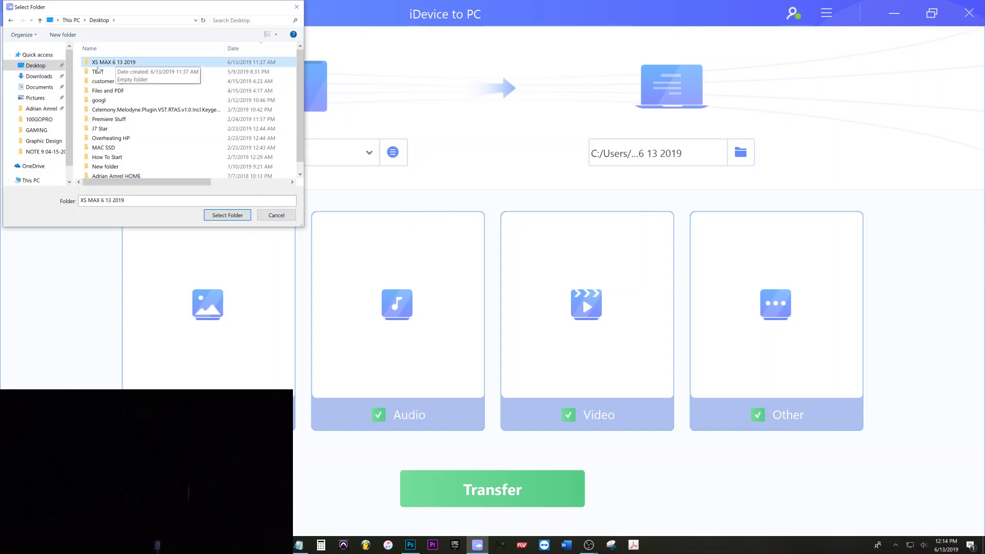
click(226, 216)
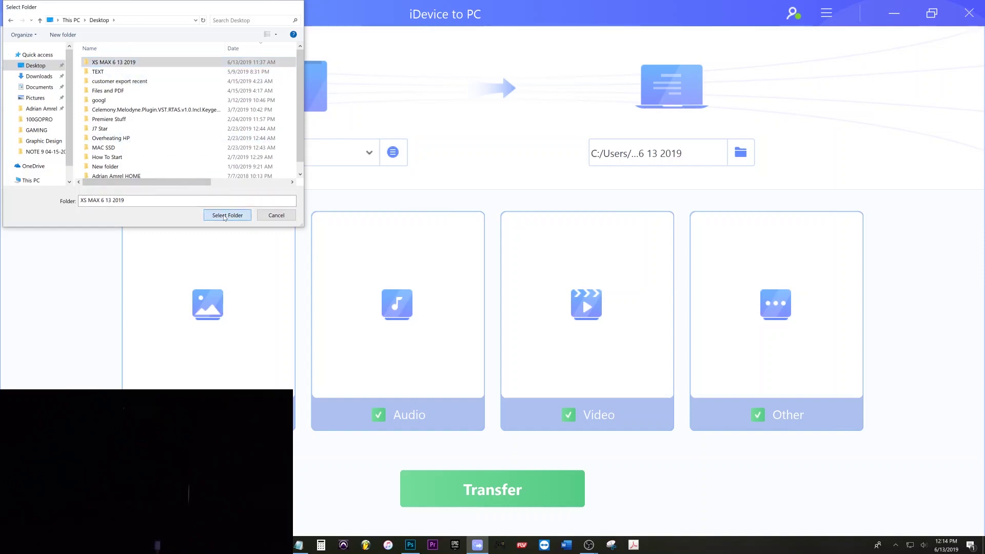
Untick Audio and Other, keeping Video, and start the transfer
mouse_move(704, 370)
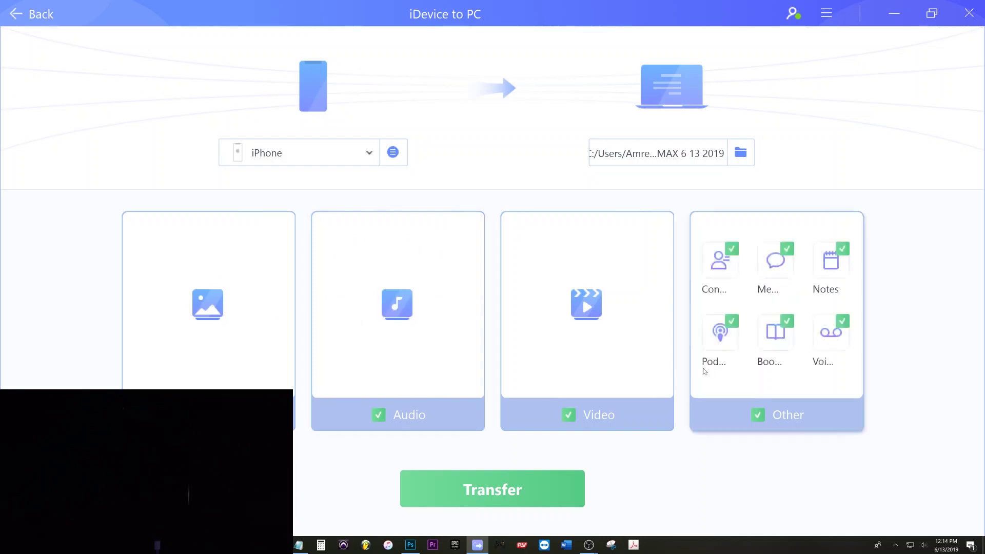
click(385, 417)
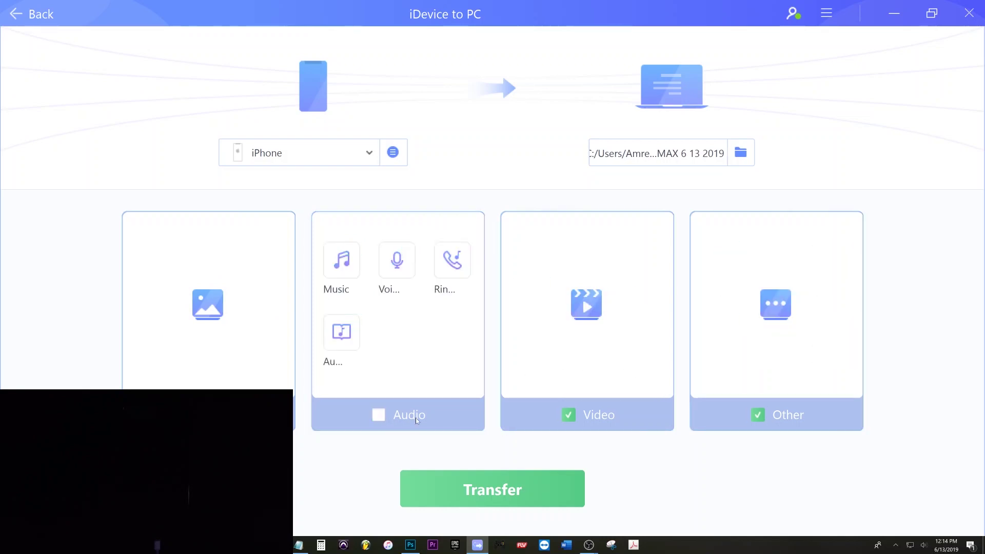
click(752, 416)
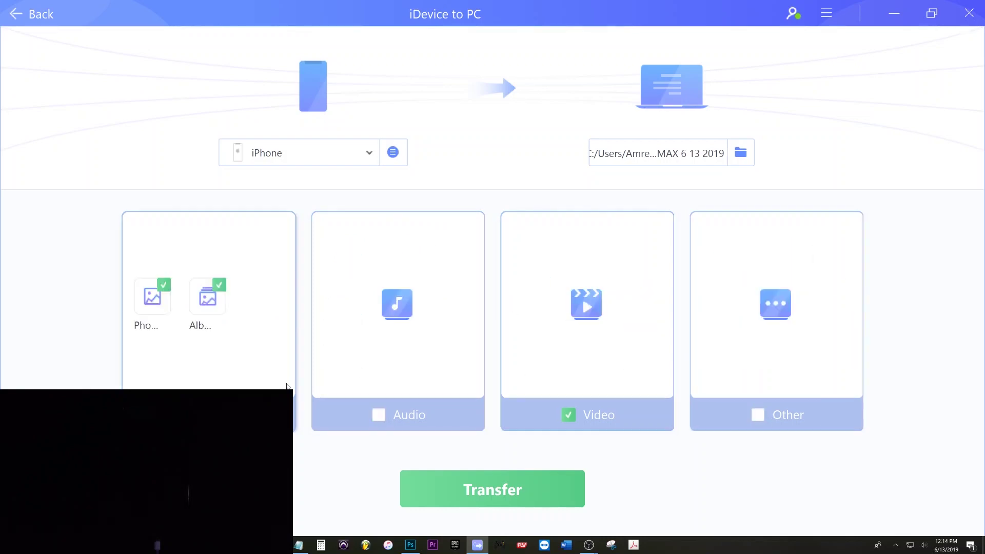
mouse_move(613, 399)
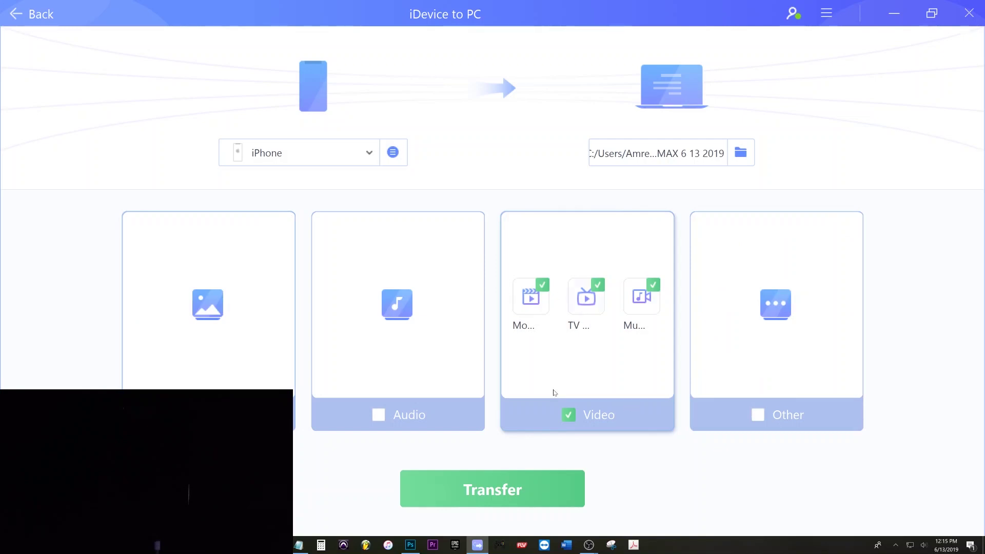
click(496, 492)
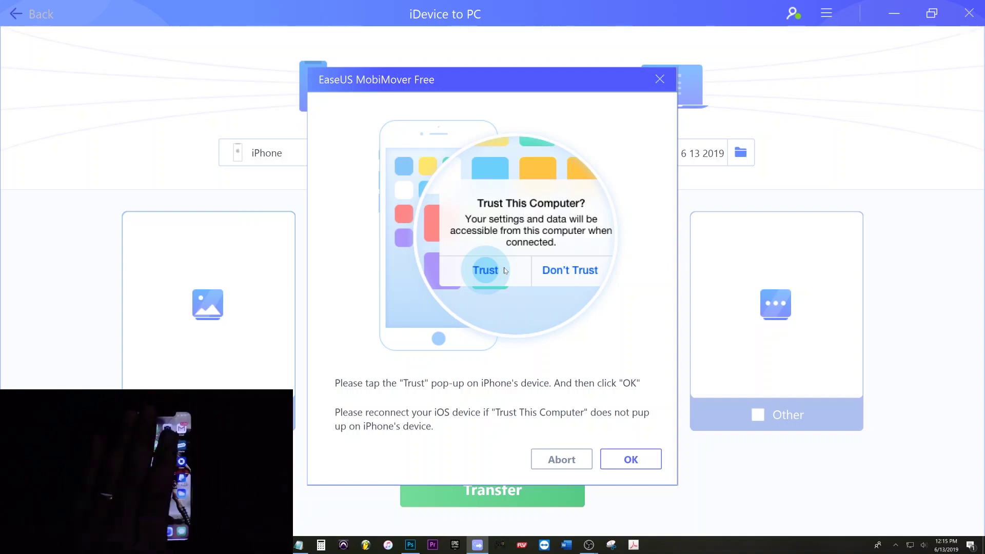
Confirm the trust prompt, retry the Video transfer, then dismiss the Trust This Computer dialog
click(623, 462)
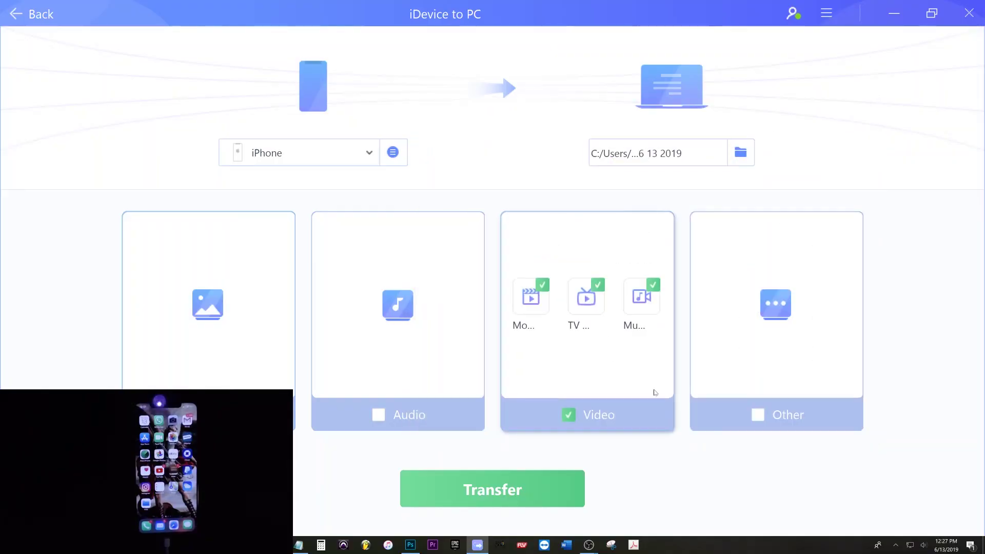
click(506, 491)
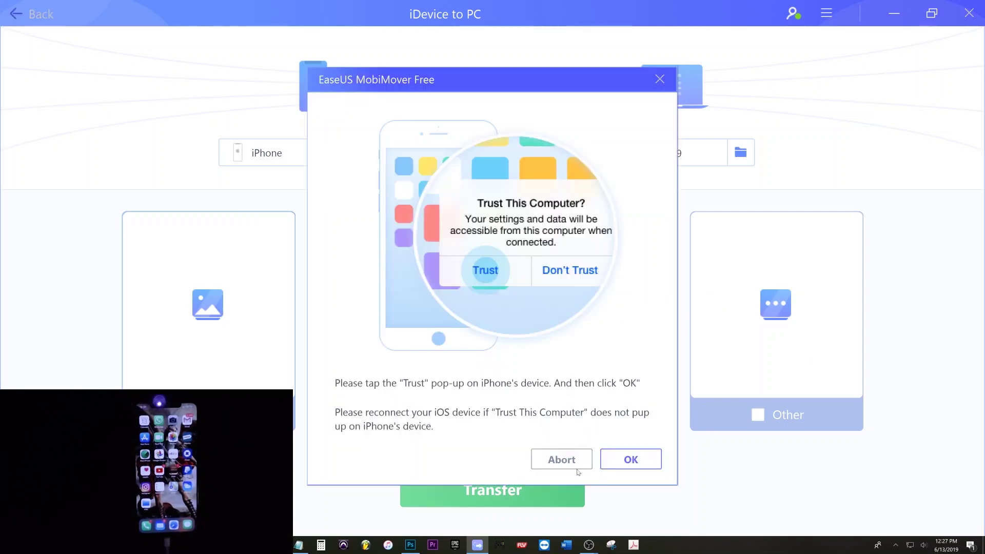
click(639, 461)
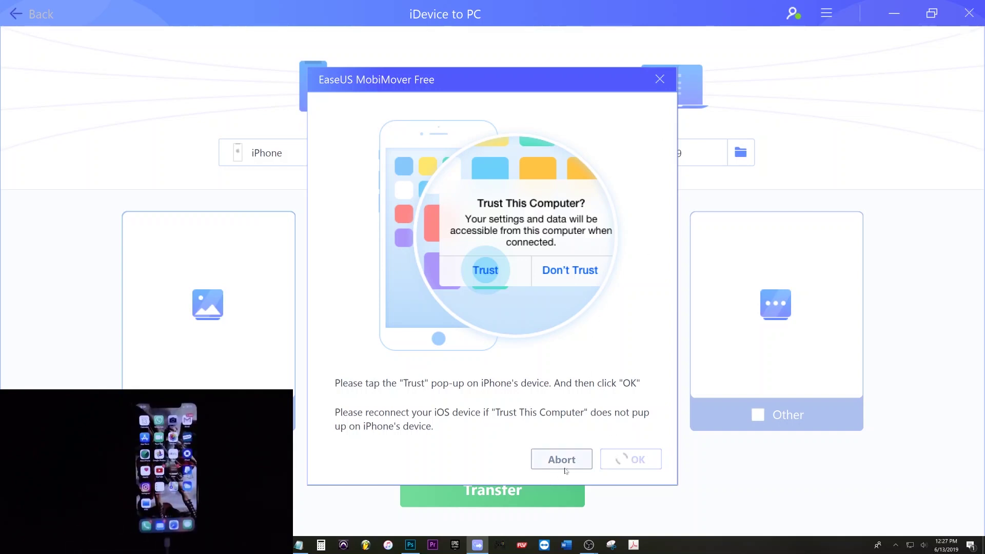
click(661, 80)
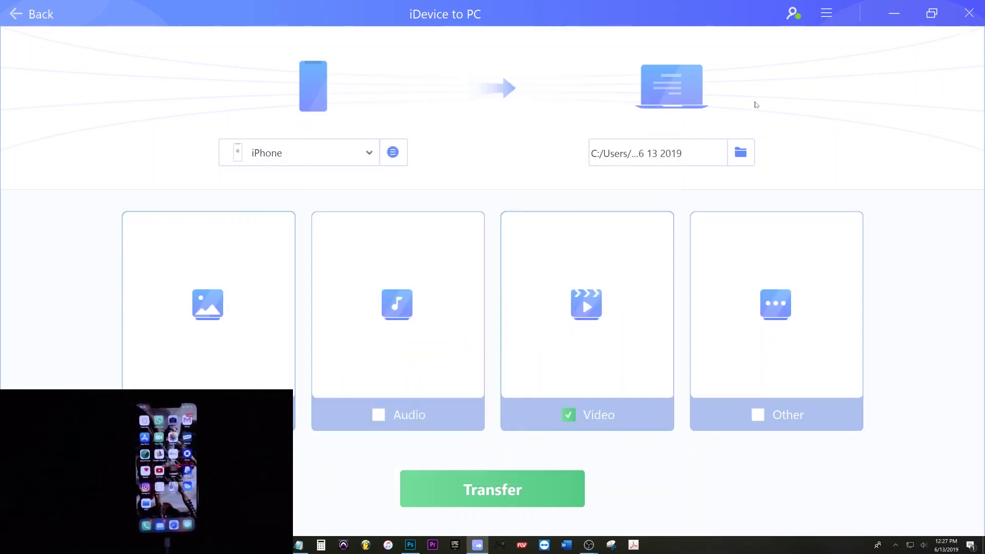
In the destination folder picker, browse This PC and open the 2TB INT (D:) drive
click(740, 153)
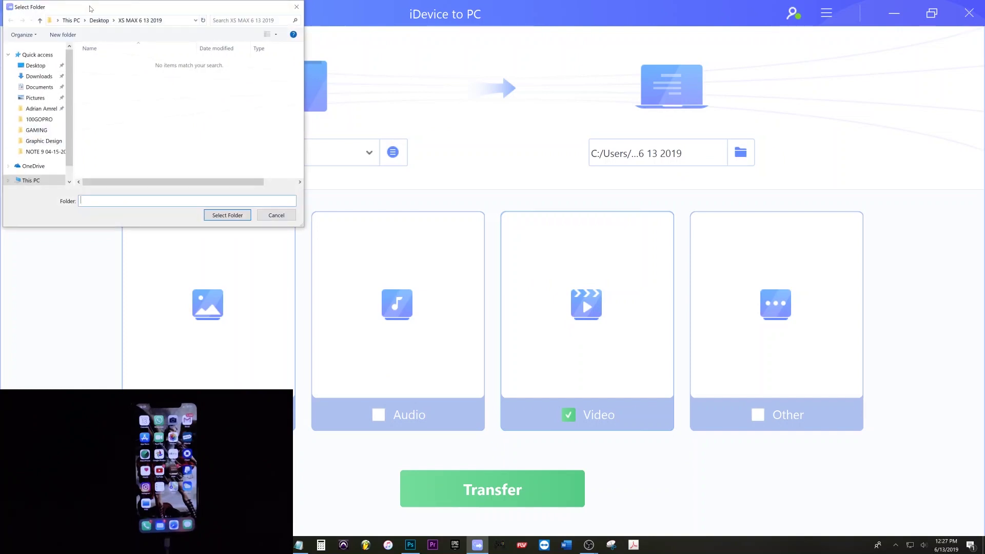
drag(89, 8, 423, 135)
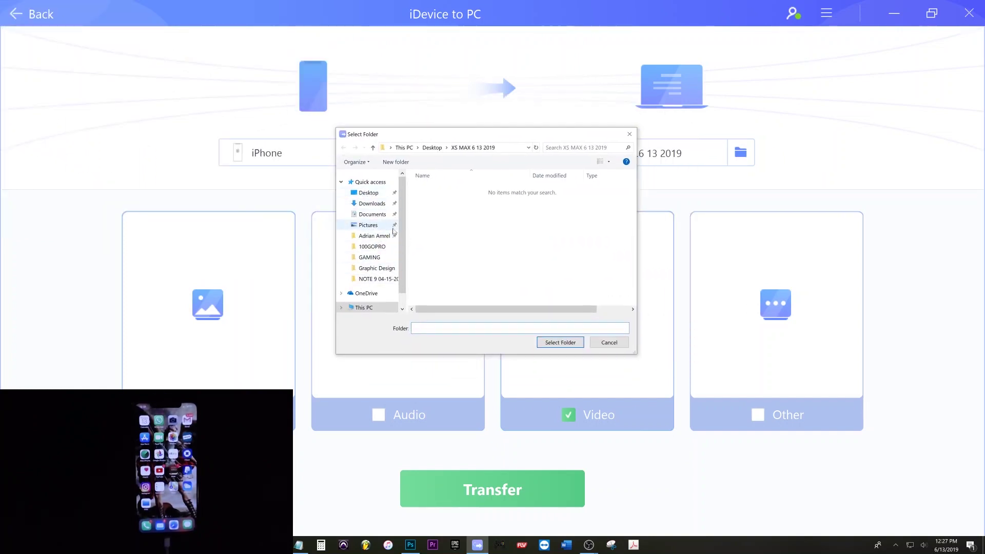
scroll(388, 192, down, 1)
click(364, 290)
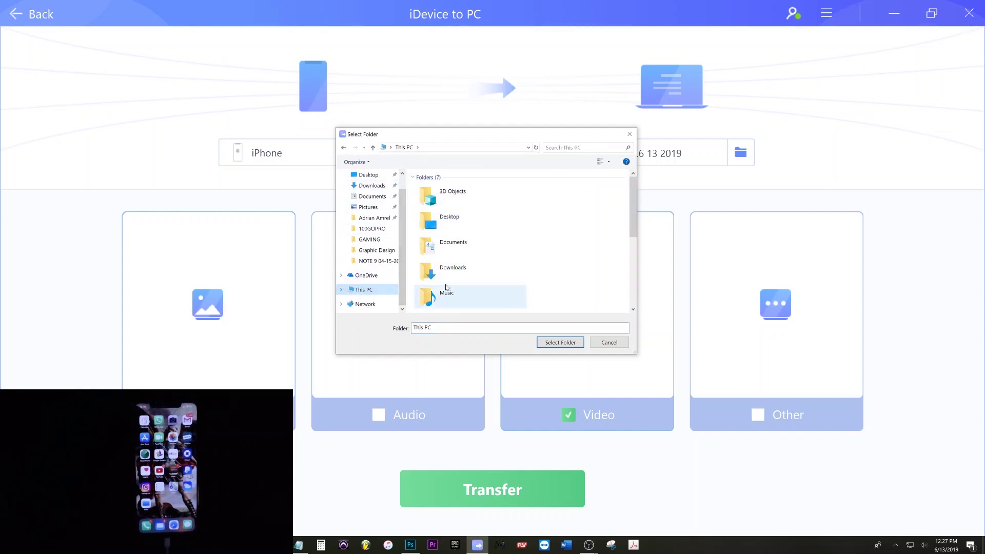
scroll(452, 240, down, 1)
scroll(451, 240, down, 2)
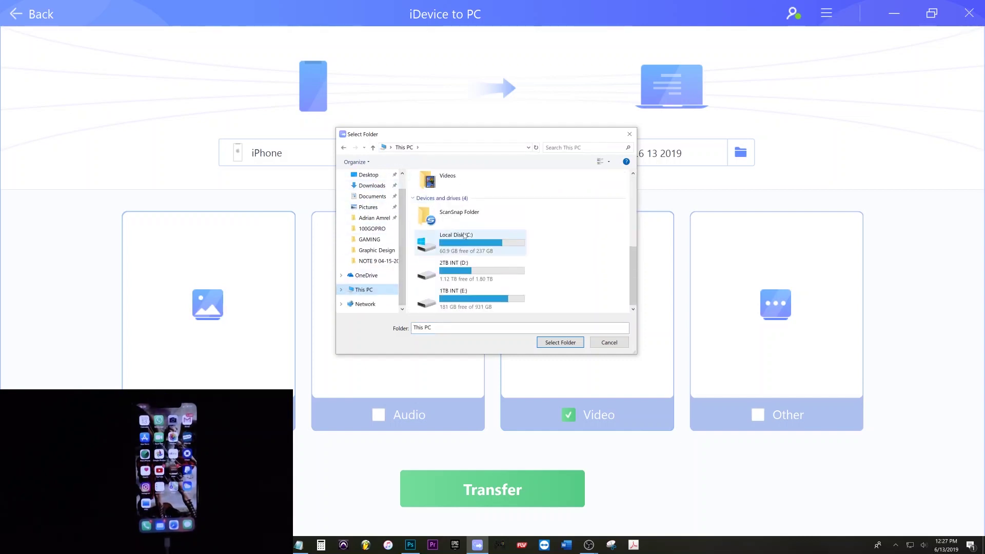
double_click(482, 273)
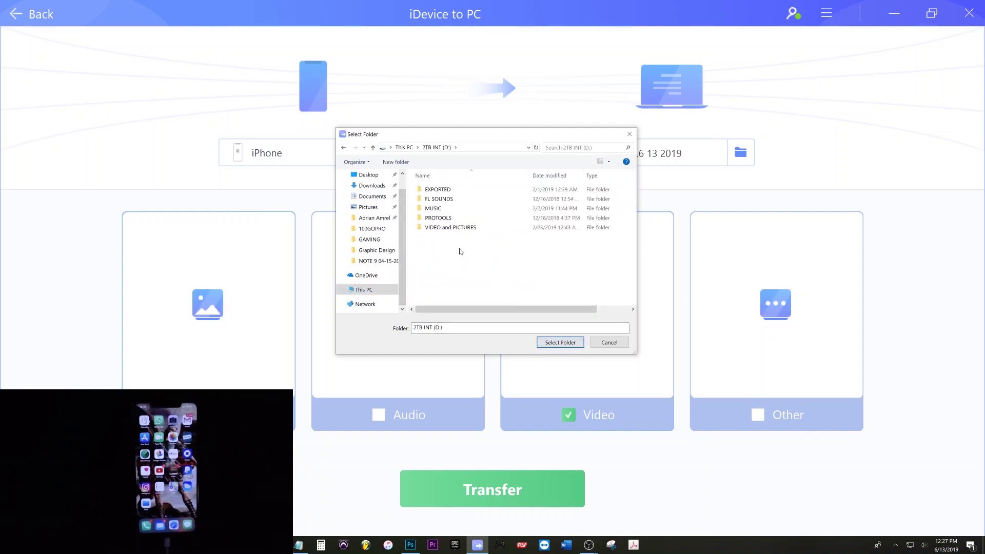
Create a new folder 'XS MAX 6 13 2019' on D: and select it as destination
right_click(459, 251)
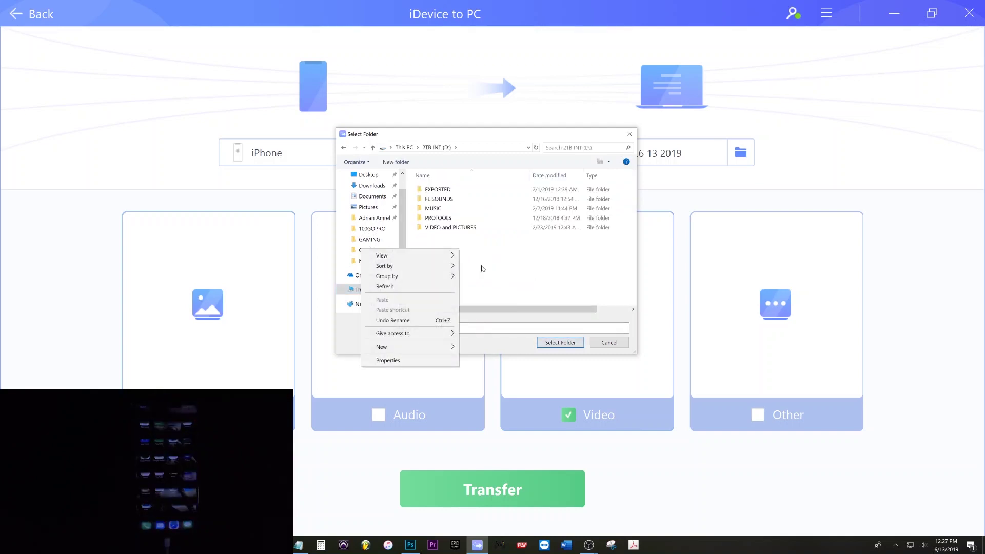
mouse_move(402, 347)
click(477, 348)
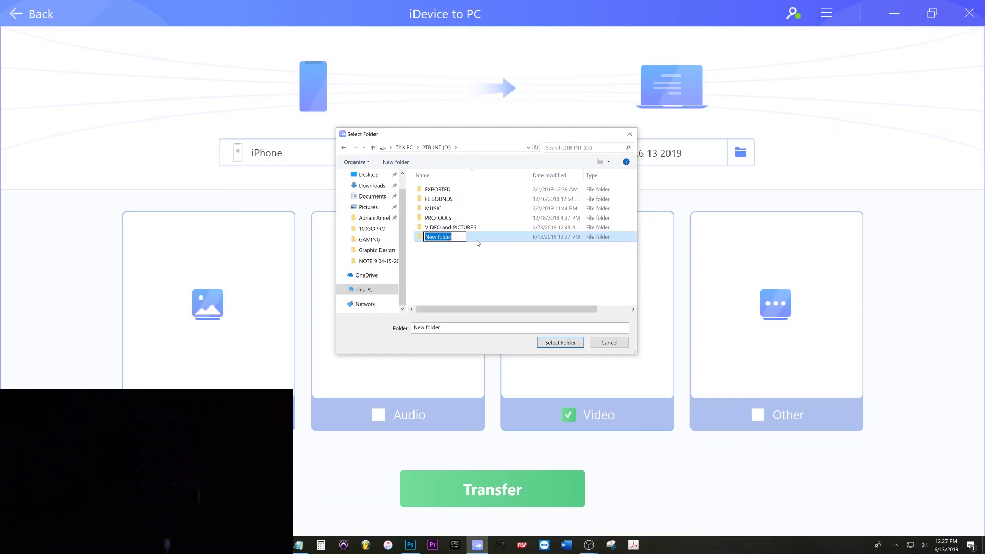
text(XS MAX 6 13 2019)
key(Return)
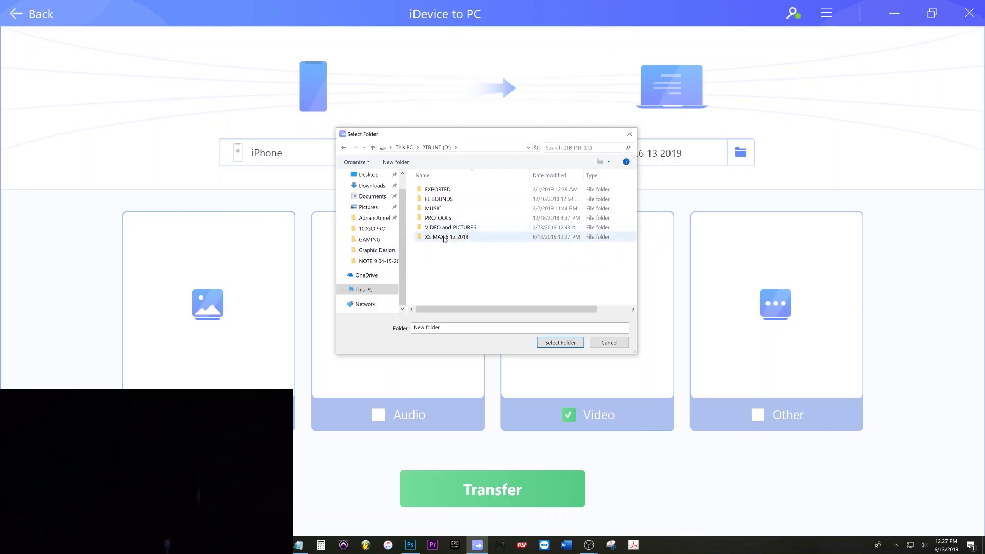
click(447, 236)
click(560, 342)
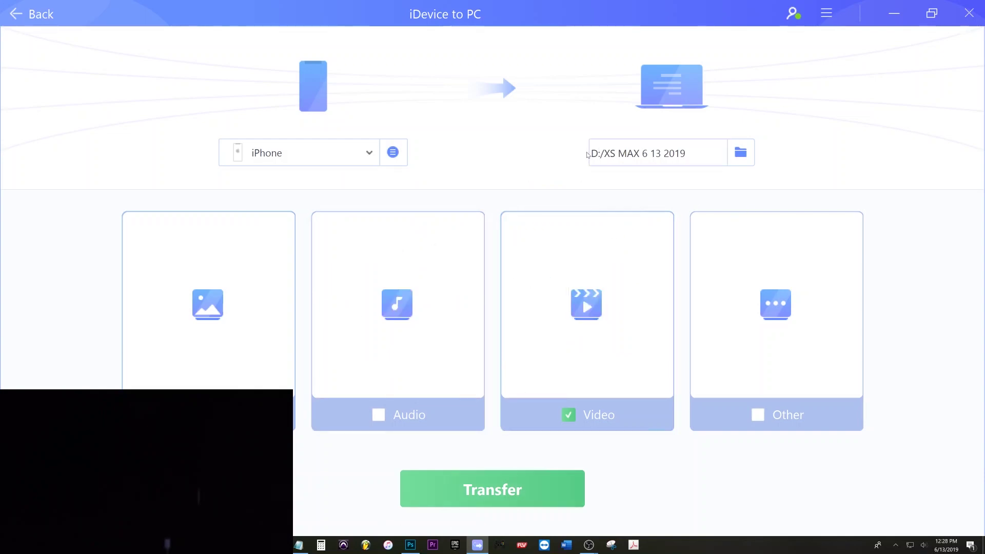
Start the transfer into D:/XS MAX 6 13 2019 and confirm the trust prompt on the iPhone
click(500, 492)
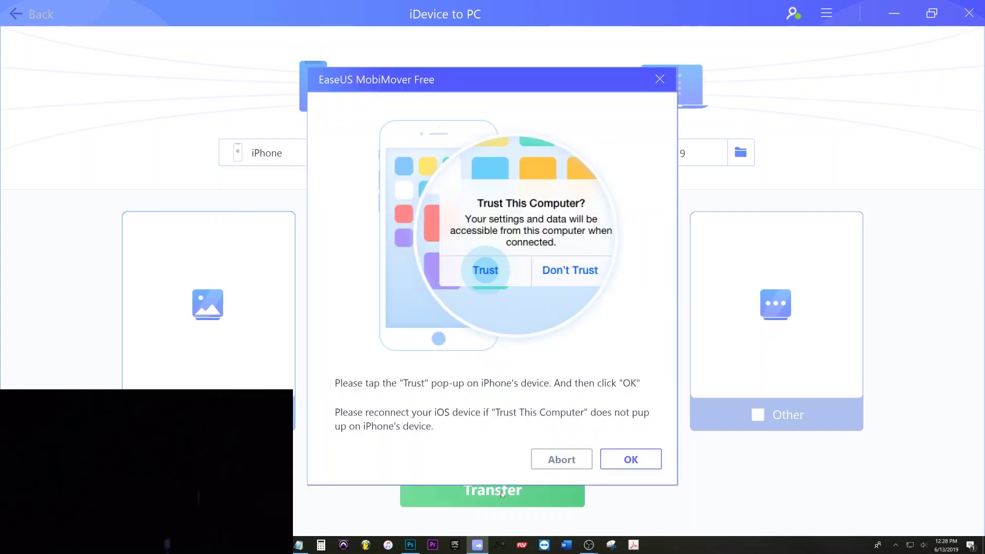
click(626, 458)
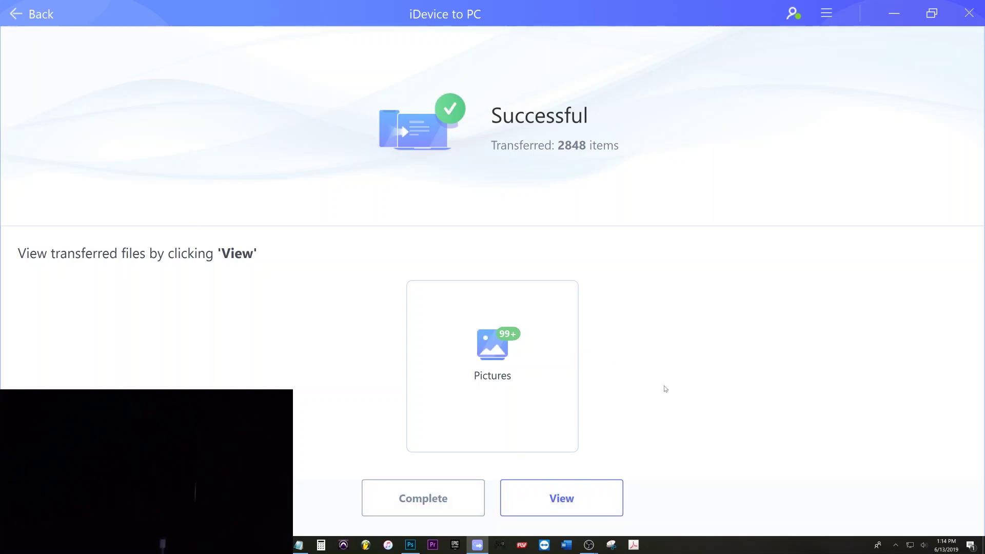
Choose Complete on the Successful page to return to MobiMover's home screen
click(441, 500)
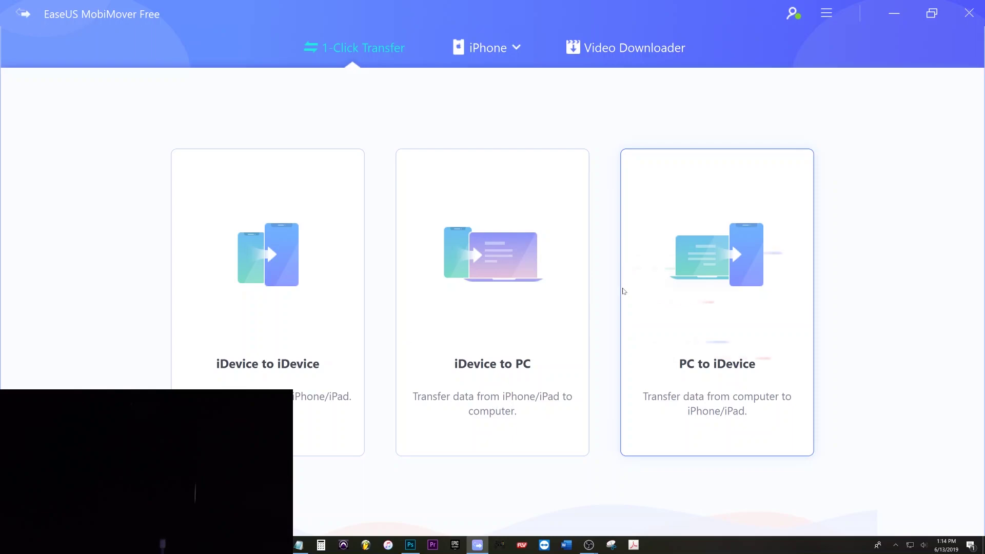
mouse_move(593, 548)
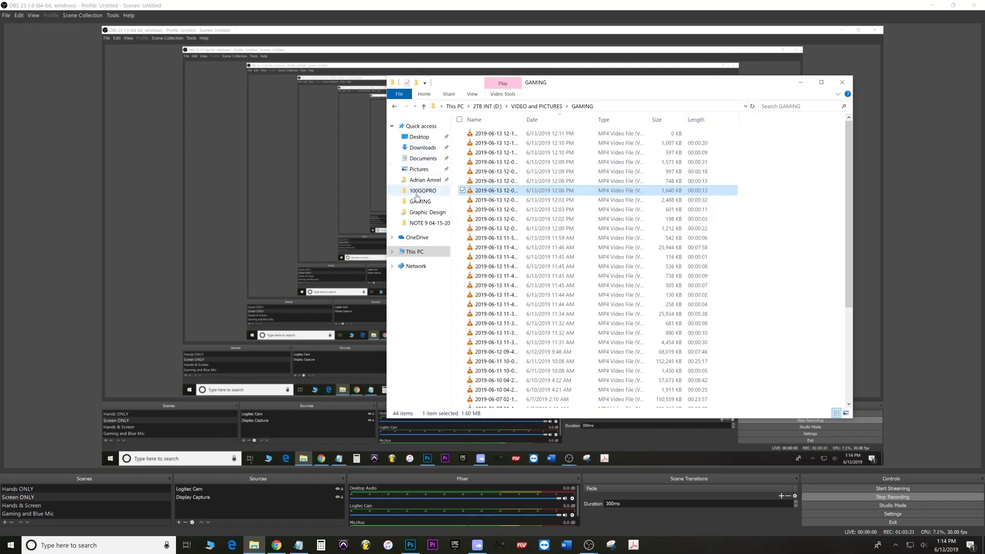
On drive D:, check the exported folder's properties, then open Exported by MobiMover 20190613 and its Picture folder
click(432, 254)
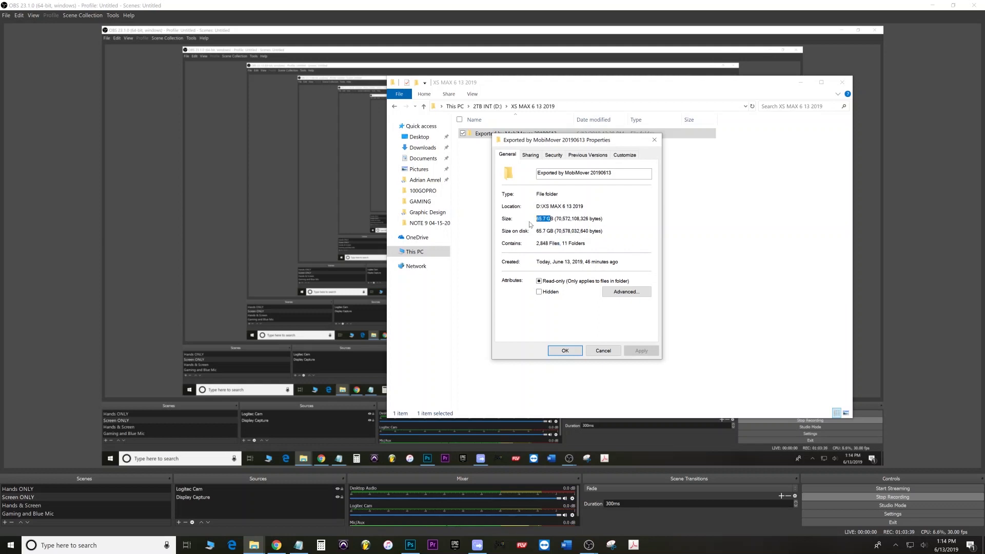
click(573, 354)
double_click(480, 134)
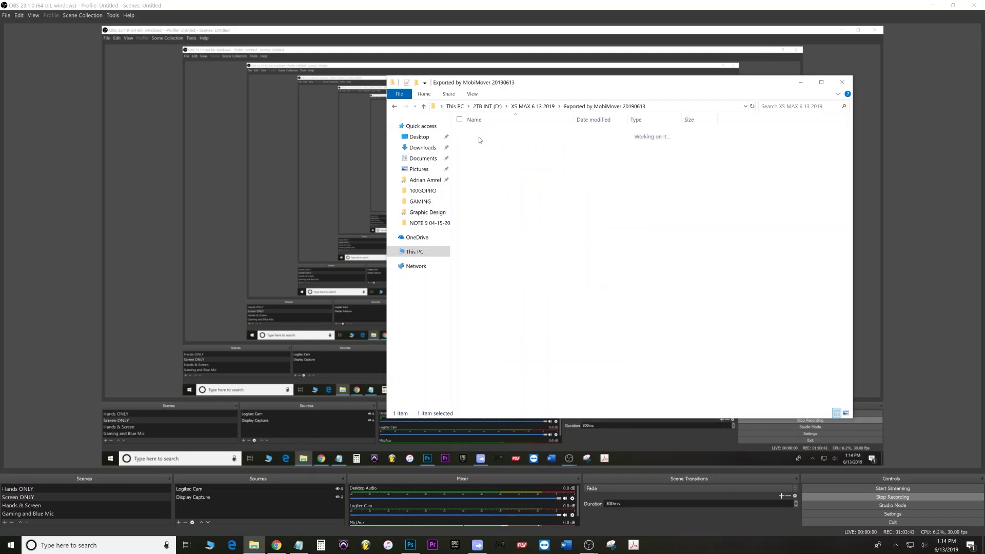
double_click(481, 135)
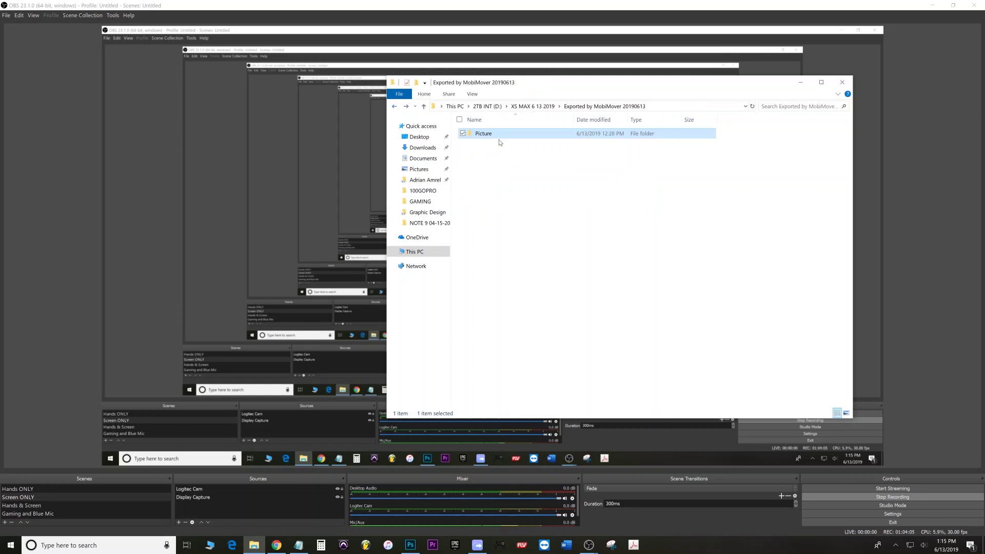
right_click(487, 133)
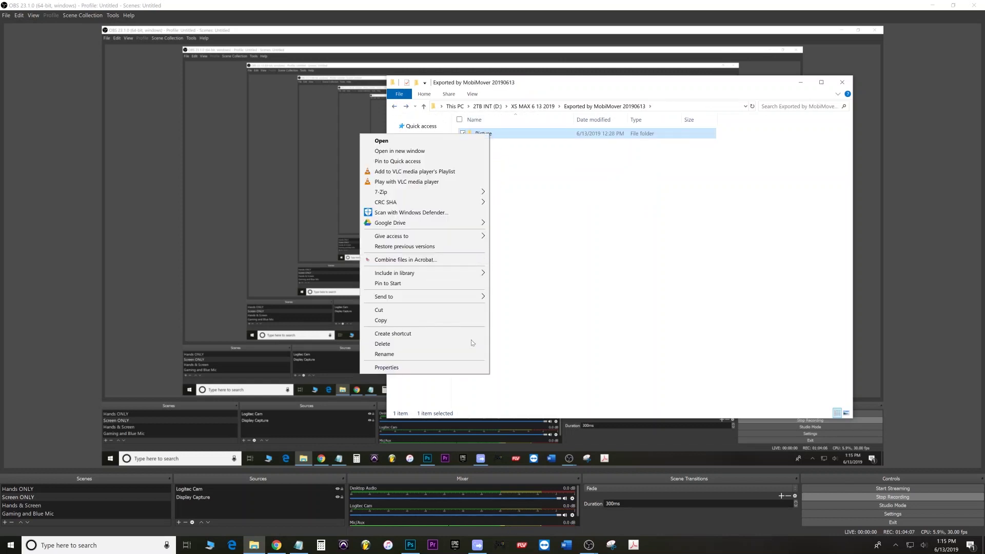
click(455, 367)
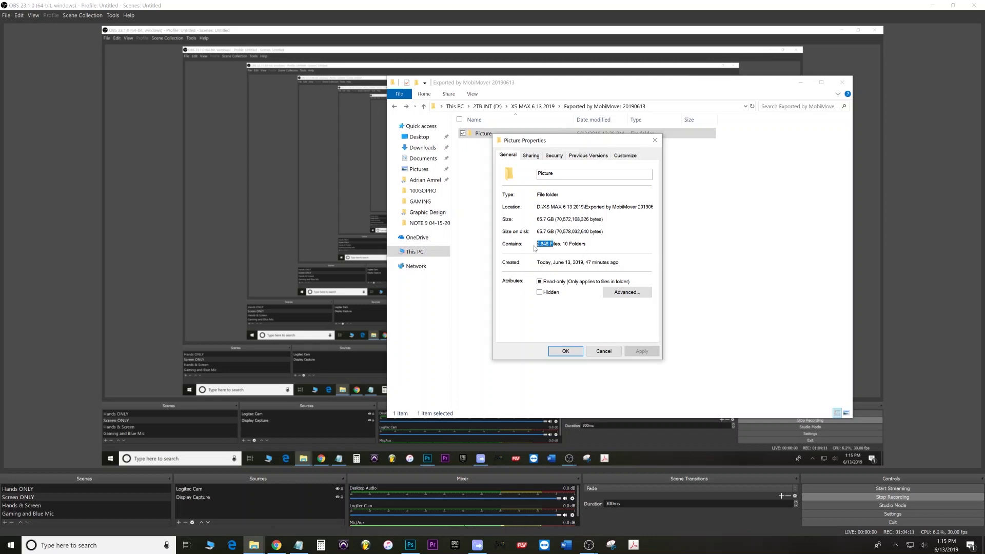
drag(542, 231, 556, 231)
click(567, 351)
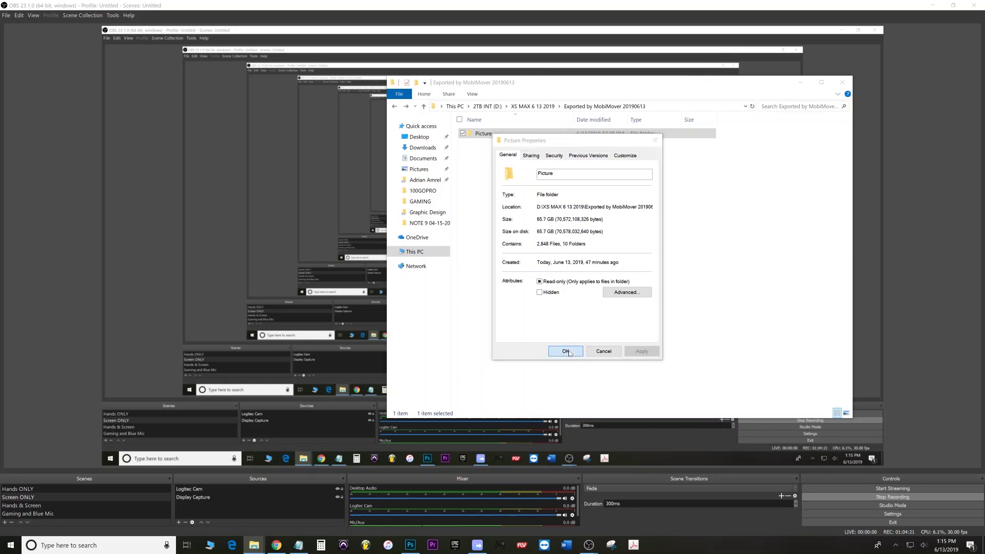